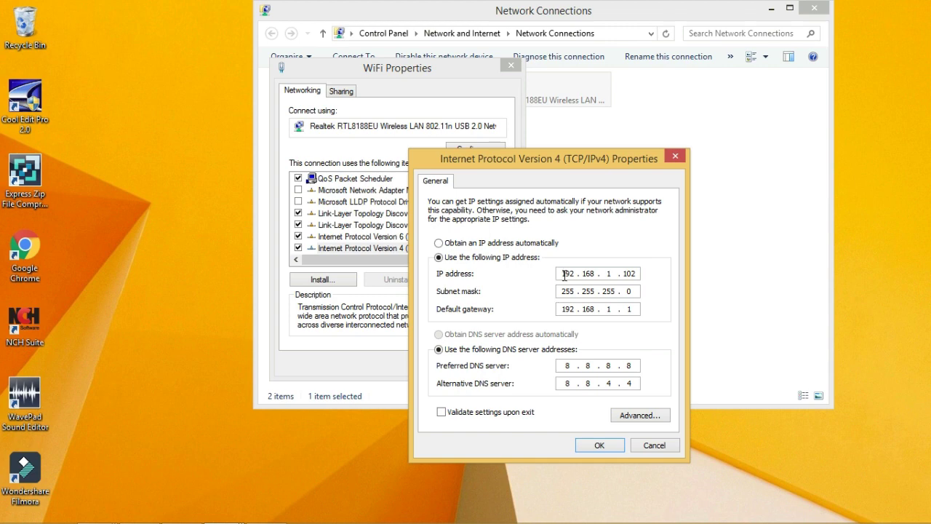
drag(563, 274, 584, 275)
drag(605, 274, 640, 296)
double_click(579, 291)
click(586, 291)
double_click(560, 309)
double_click(635, 309)
double_click(567, 366)
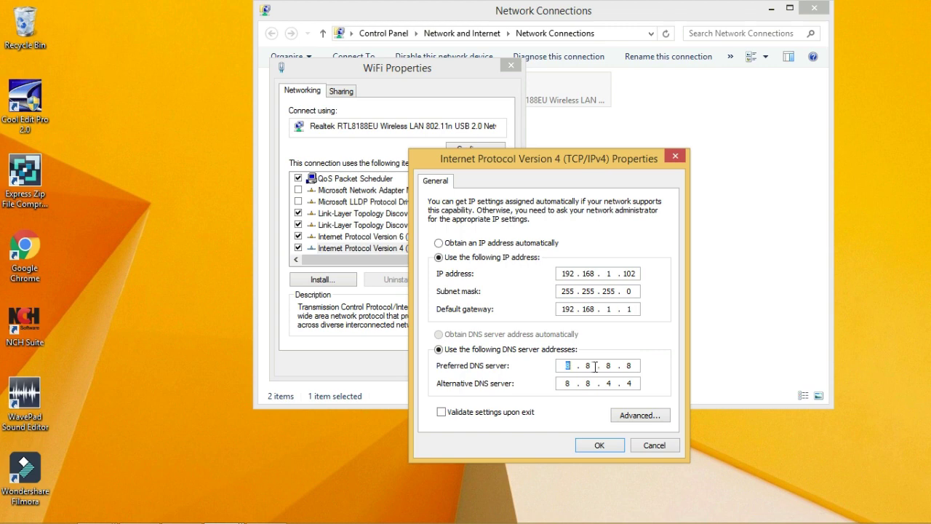
double_click(630, 365)
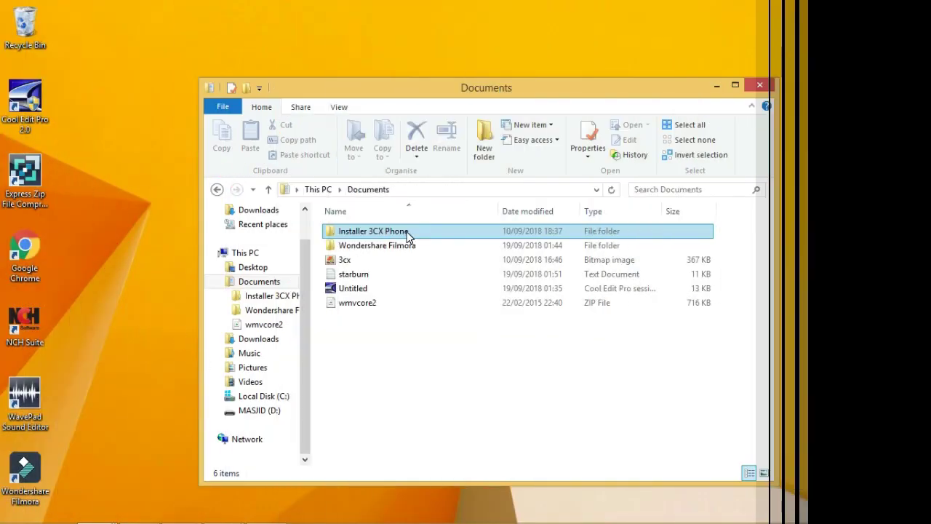
Open the Installer 3CX Phone folder maximized and launch the 3CXPhone4 installer.
double_click(404, 233)
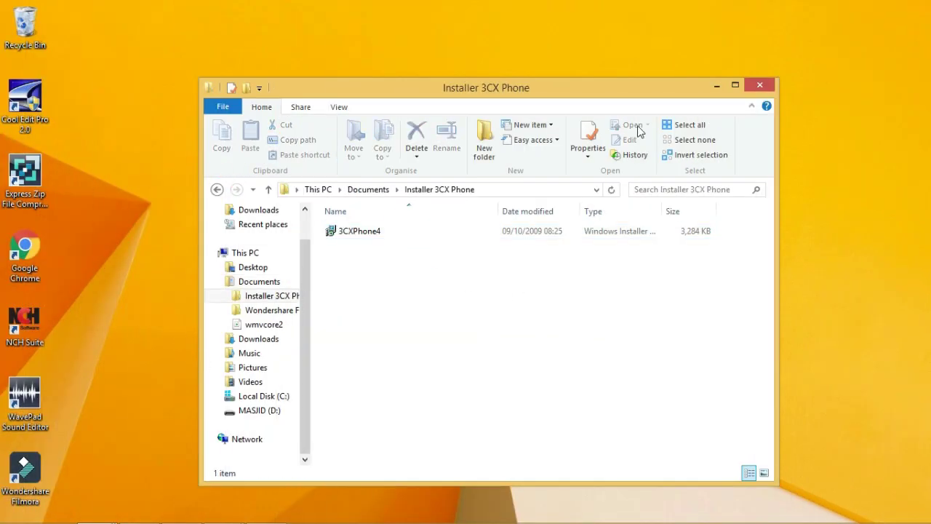
click(735, 86)
click(172, 158)
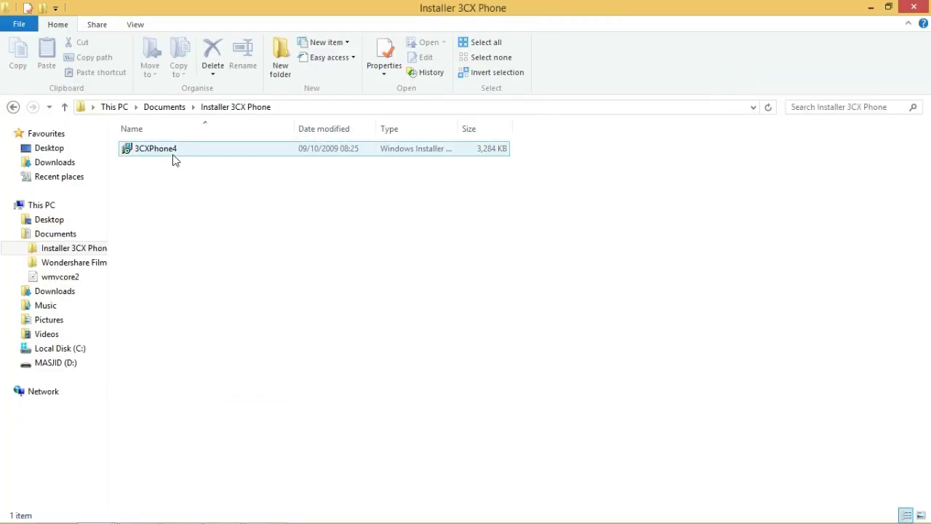
right_click(173, 156)
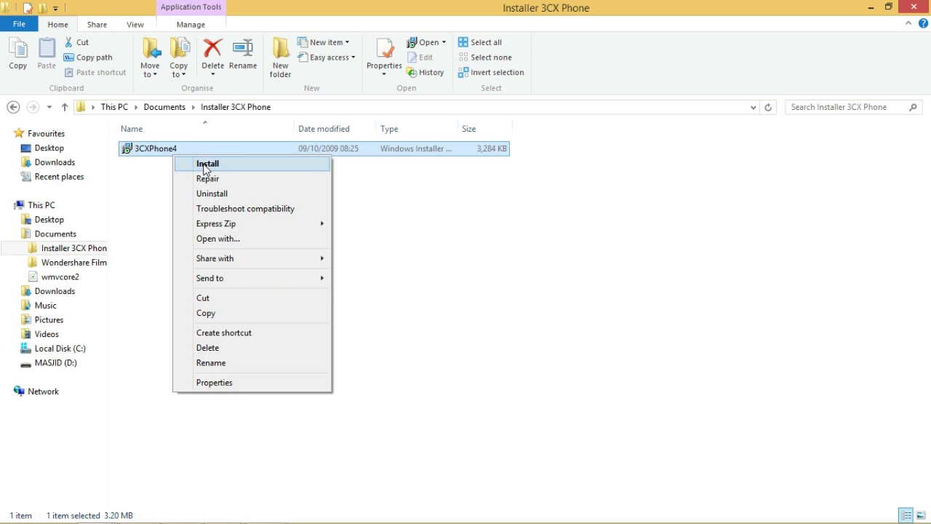
click(129, 176)
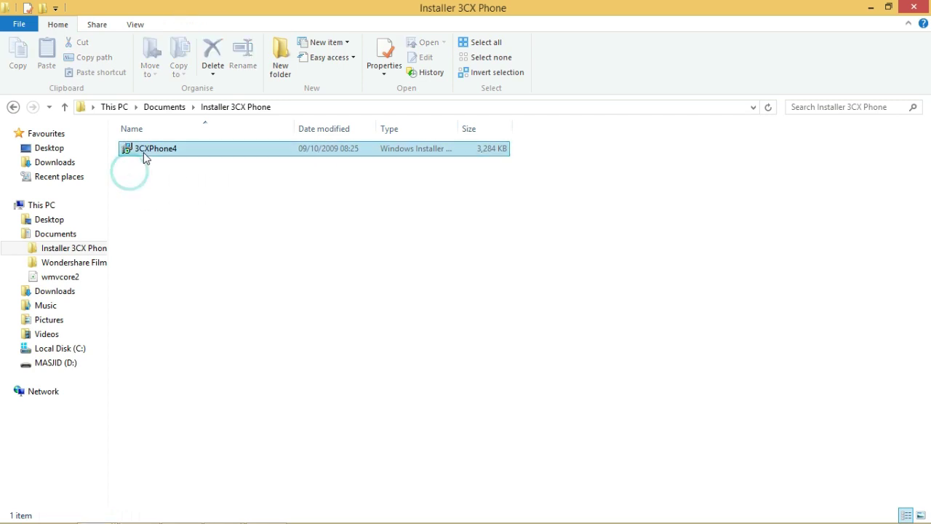
double_click(147, 150)
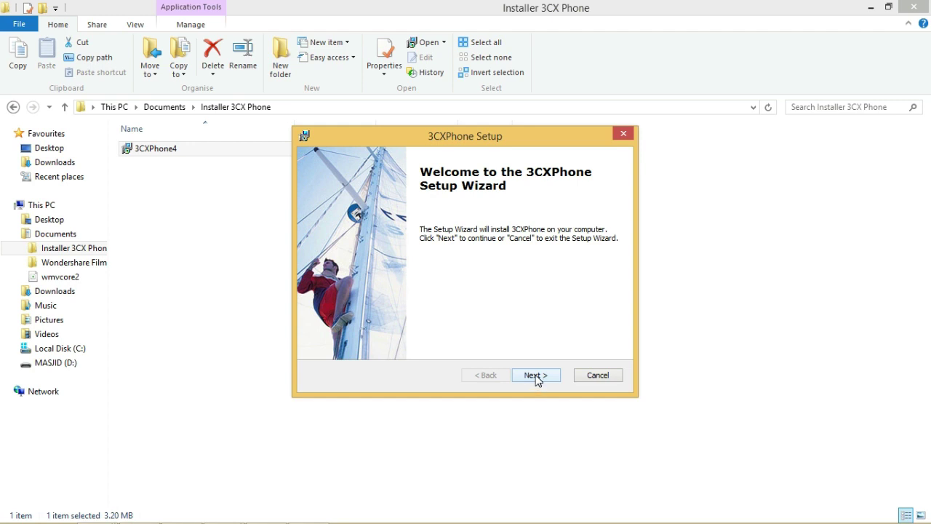
Accept the 3CXPhone licence agreement and continue to the install folder page.
click(536, 378)
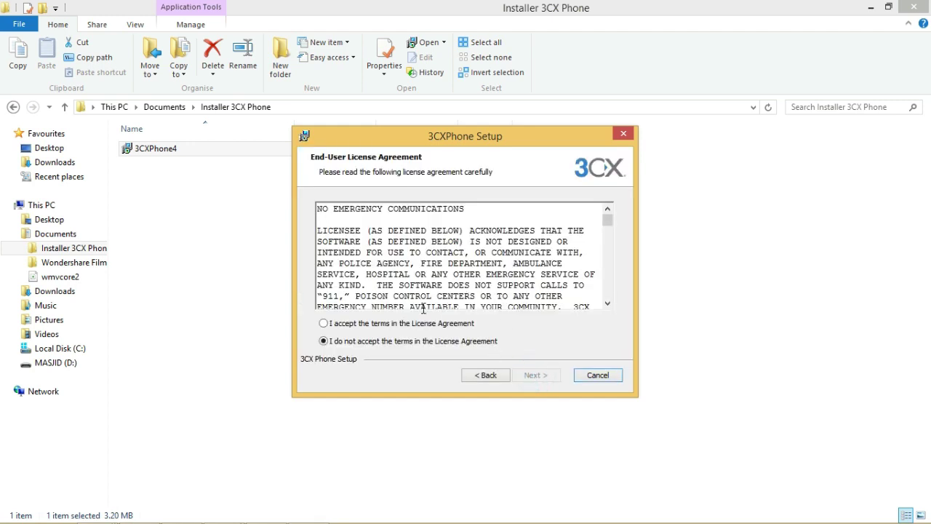
click(405, 325)
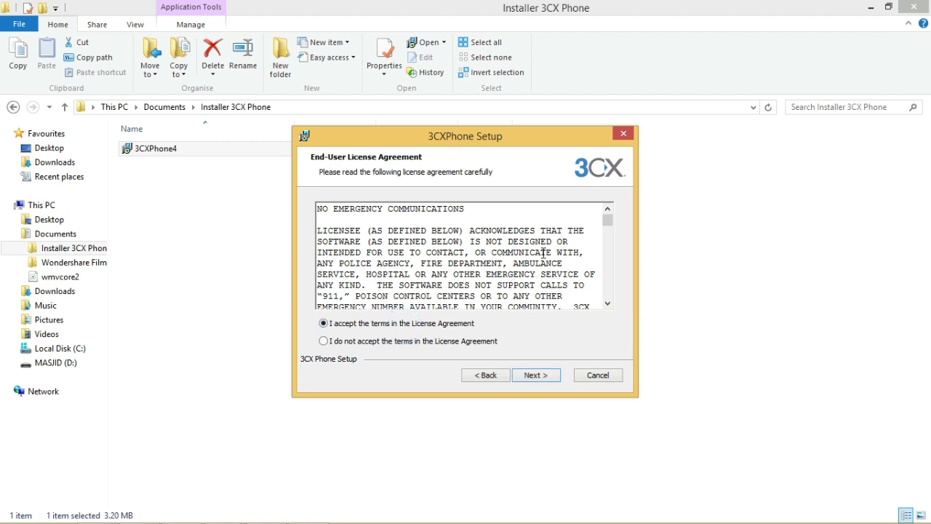
click(550, 378)
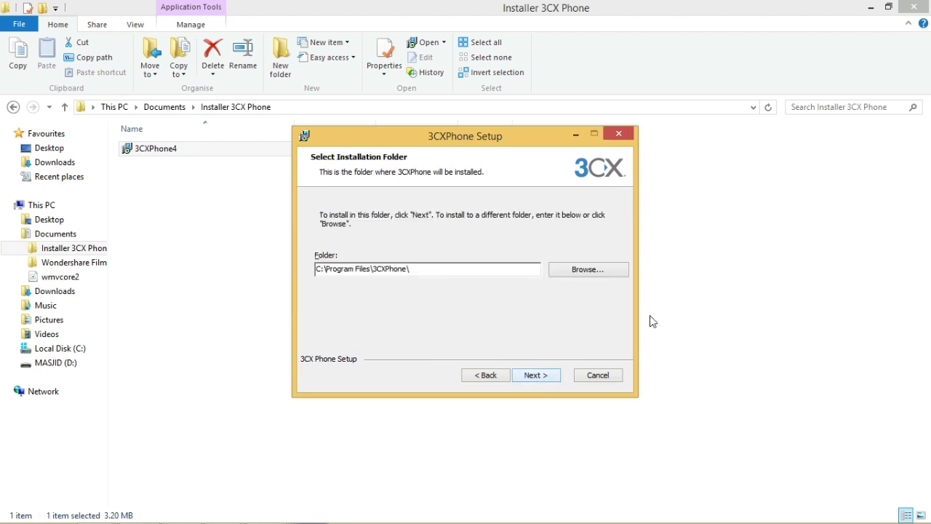
Install into the default C:\Program Files\3CXPhone\ folder and finish with Launch 3CXPhone checked.
click(482, 269)
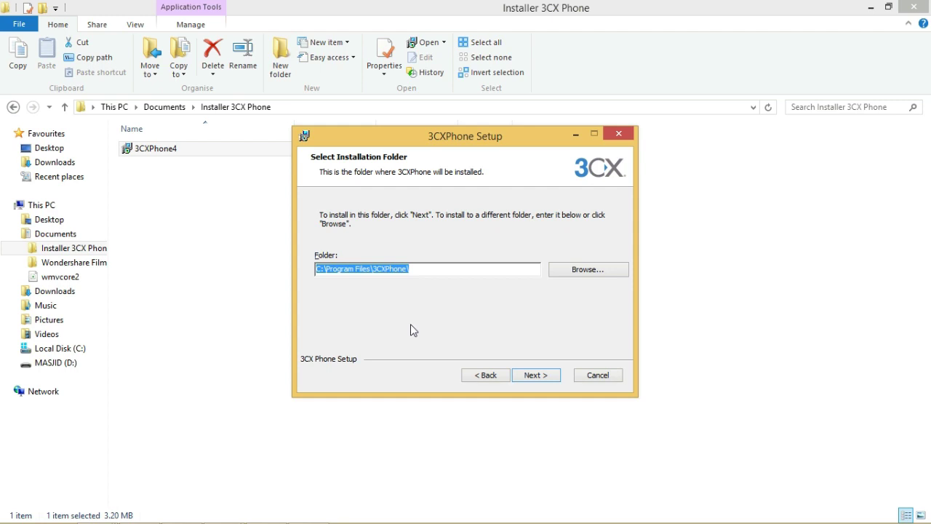
click(424, 268)
drag(412, 265, 323, 264)
click(434, 269)
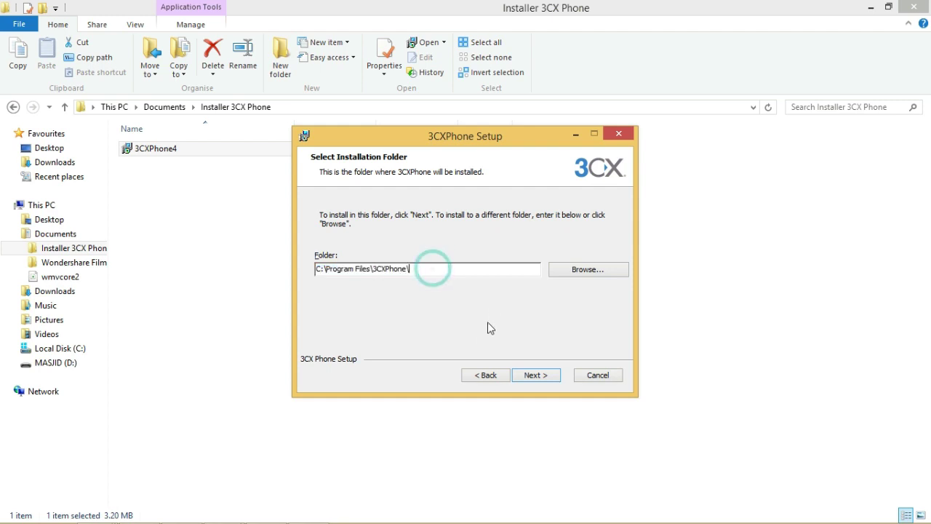
click(552, 375)
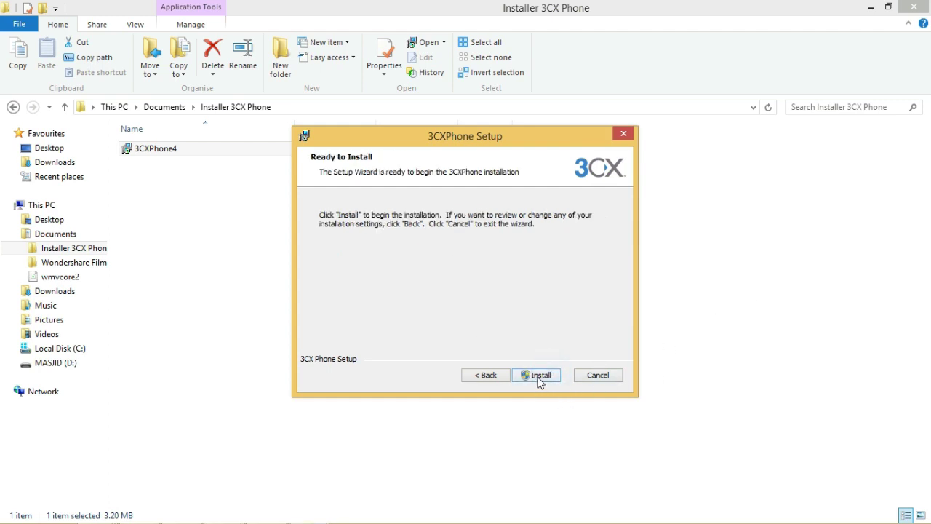
click(540, 378)
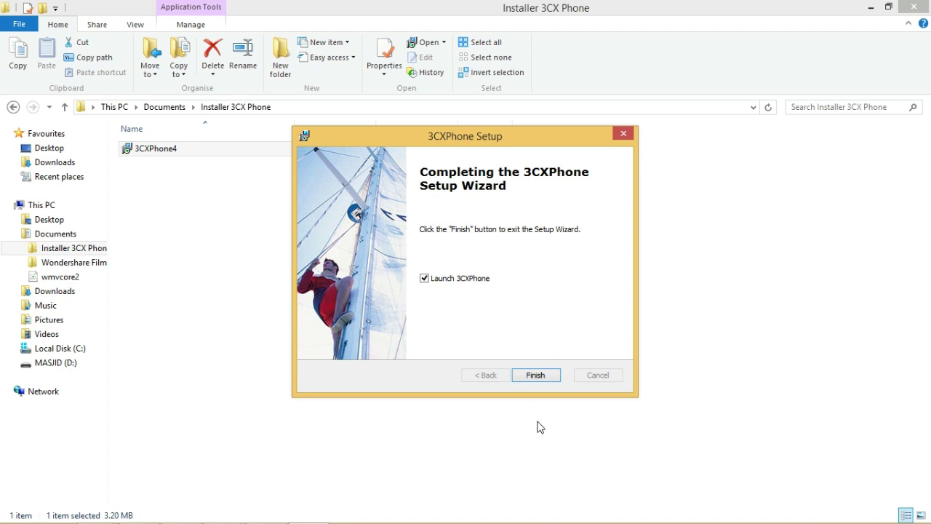
click(536, 377)
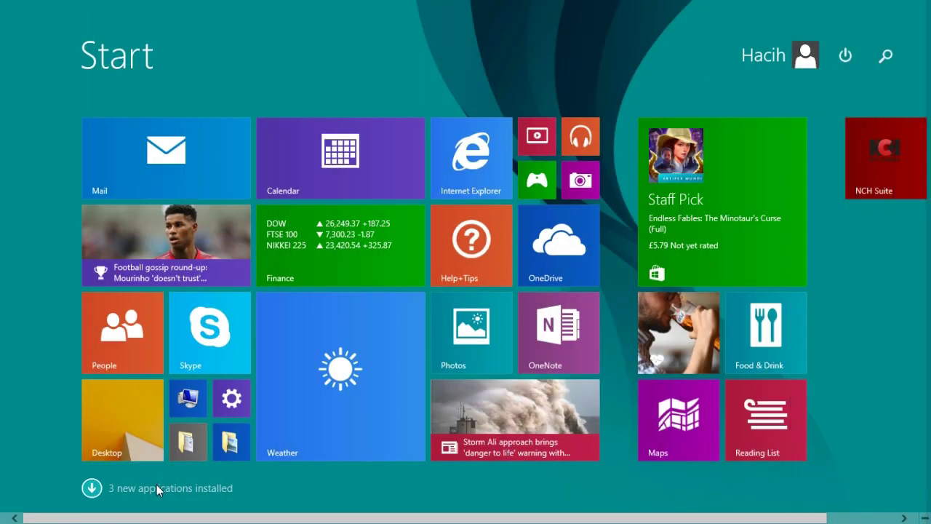
Start 3CX Phone from the Start screen's Apps list.
click(156, 485)
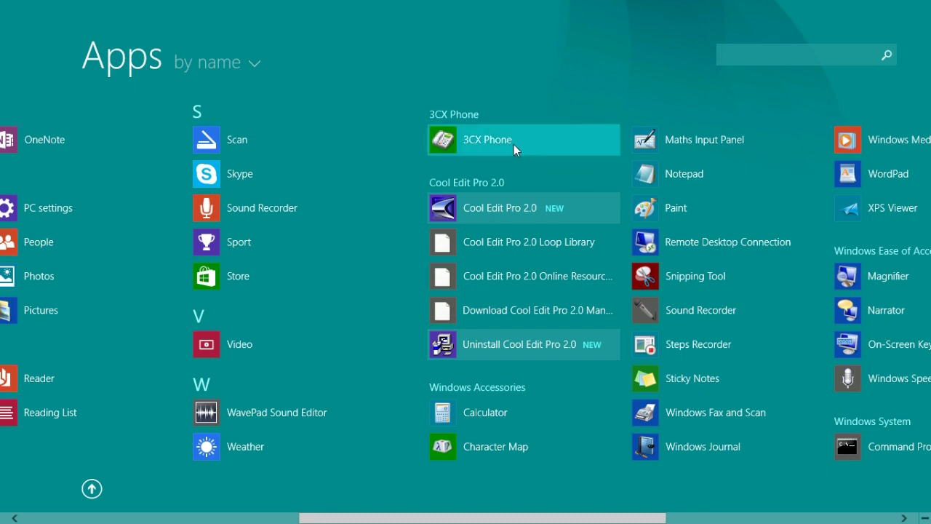
click(513, 144)
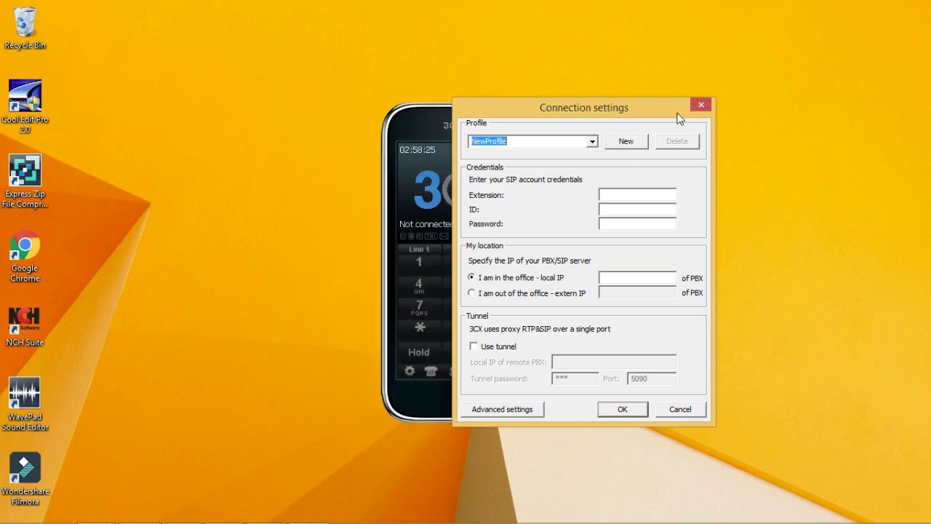
Reopen Connection settings from the 3CX logo menu and place the dialog beside the phone.
drag(688, 114, 681, 100)
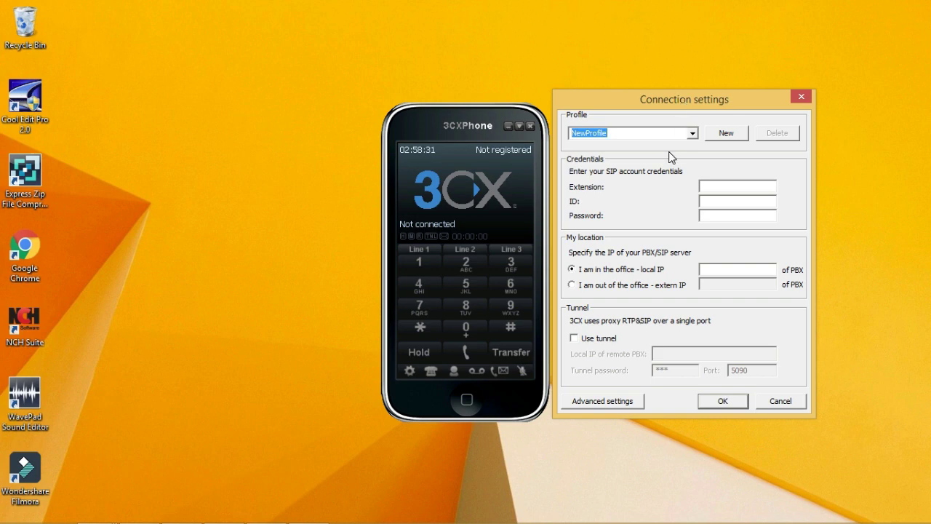
drag(682, 101, 733, 84)
click(816, 84)
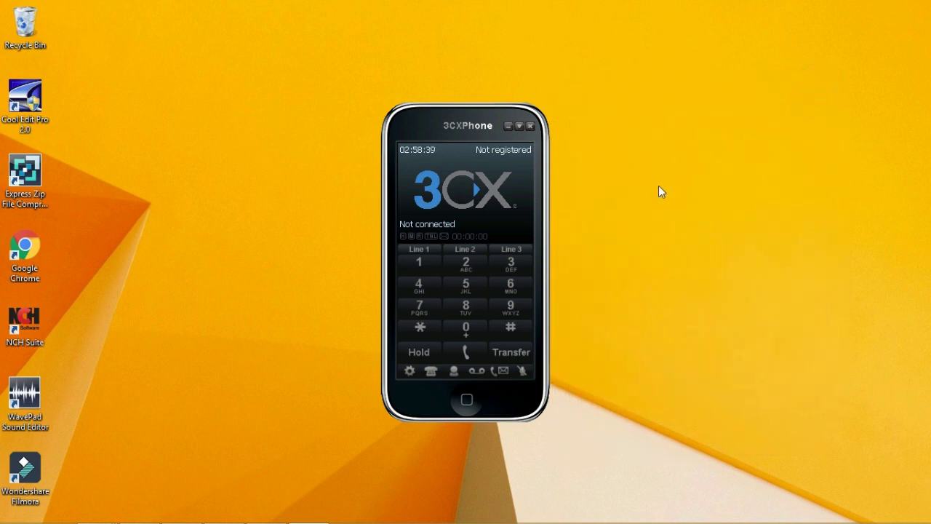
click(457, 192)
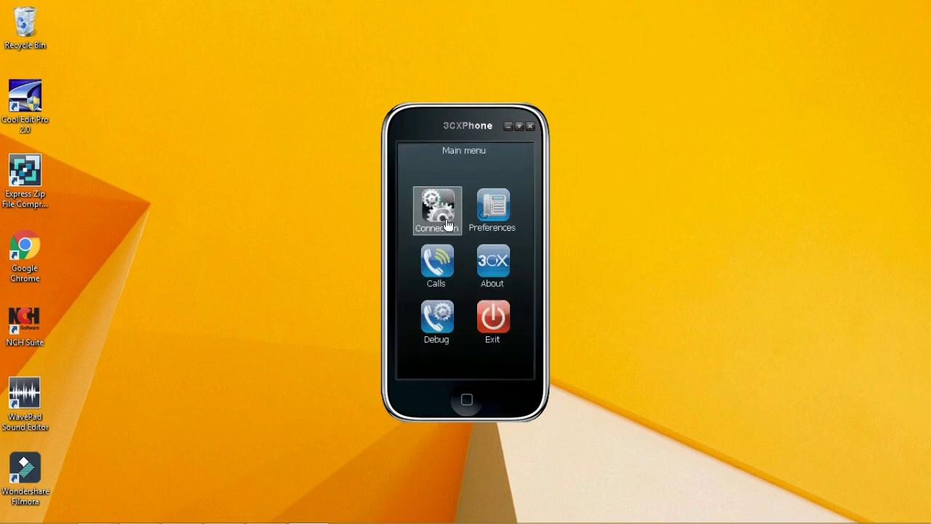
click(444, 219)
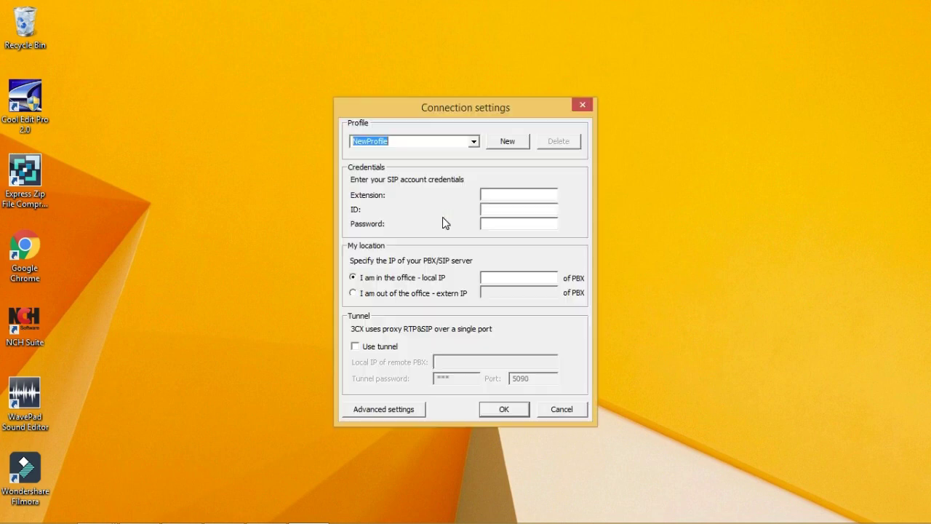
drag(471, 108, 691, 109)
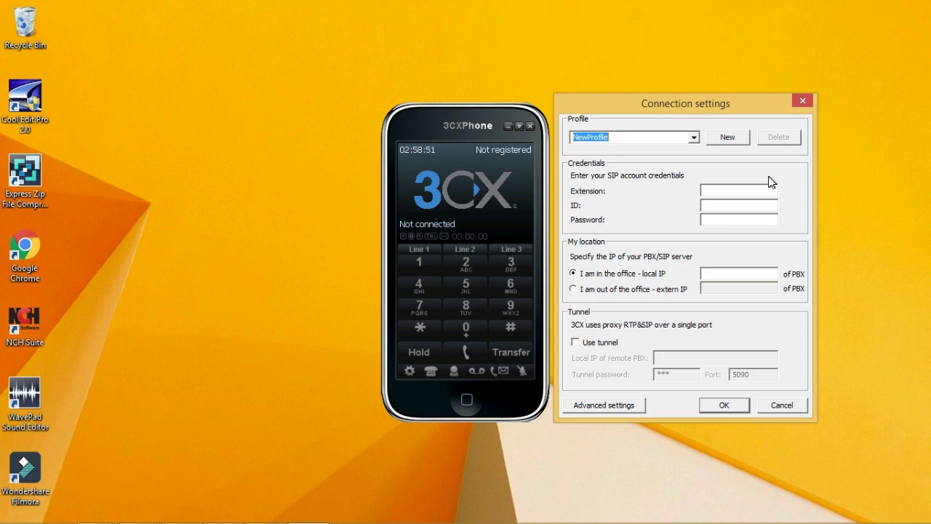
Rename the profile from NewProfile to Exten103.
click(621, 138)
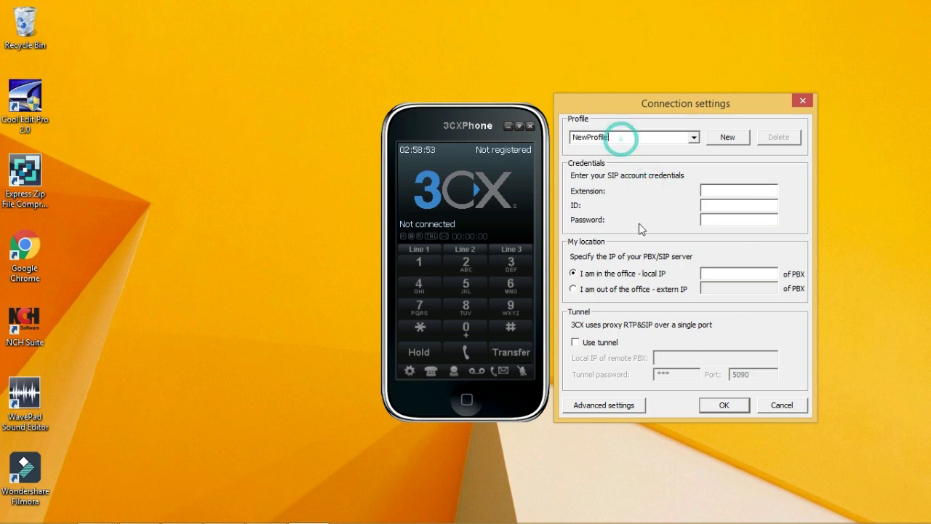
double_click(624, 138)
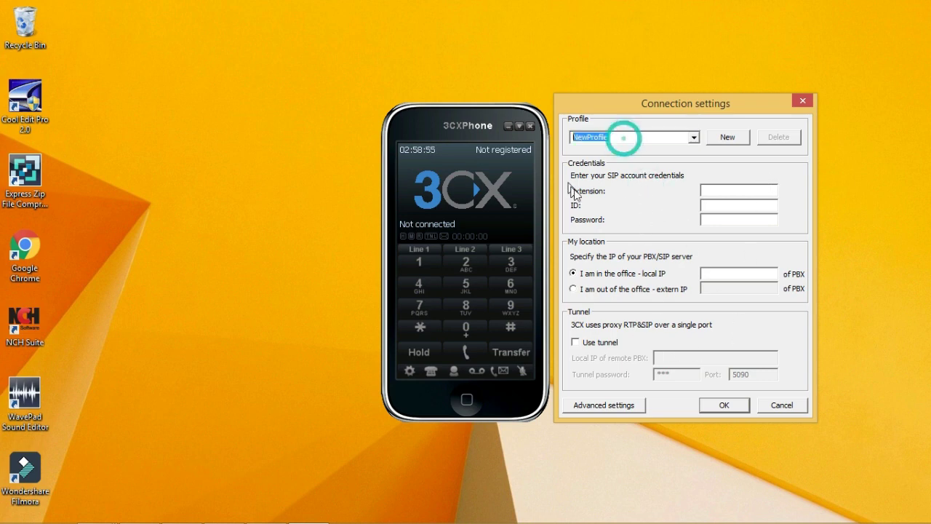
text(Ex)
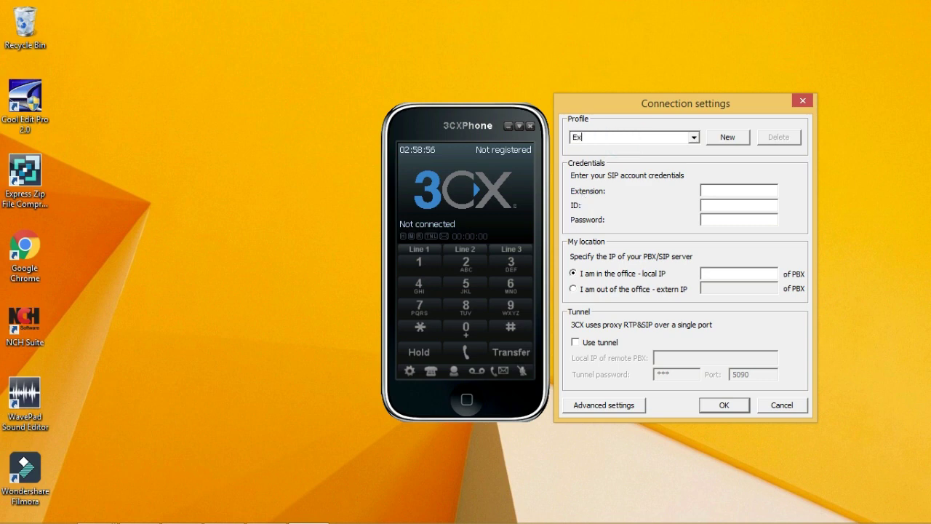
text(ten103)
Enter Extension 103, ID 103 and the account password in the Exten103 profile.
drag(666, 117, 670, 85)
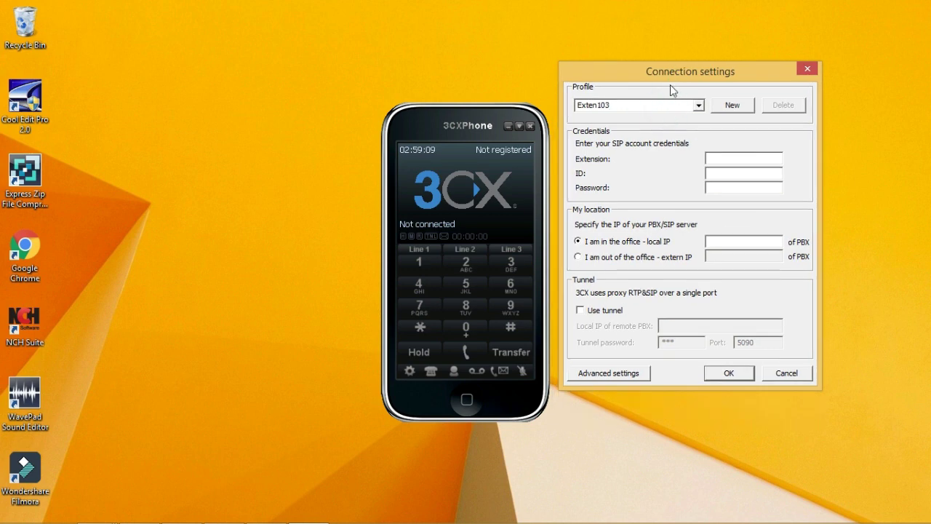
click(719, 160)
text(103)
click(722, 175)
text(103)
click(724, 187)
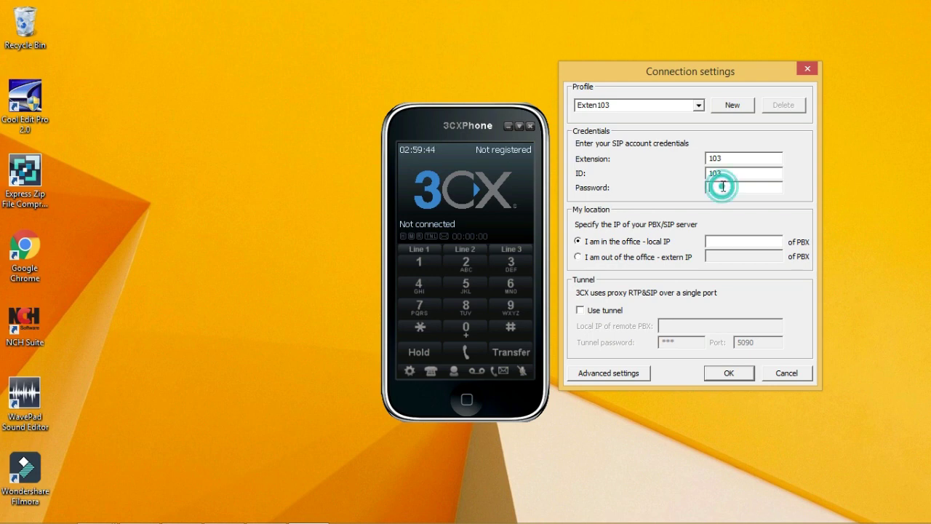
text(****)
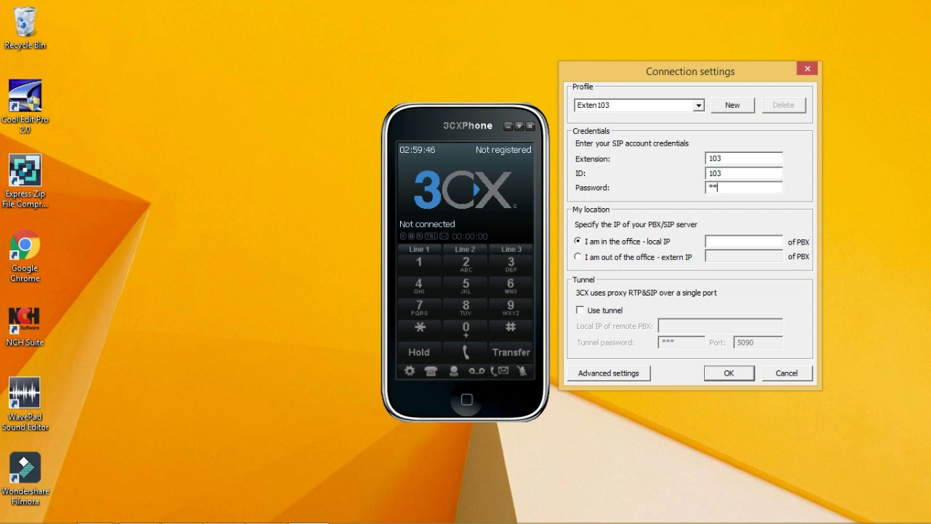
text(**)
Enter 192.168.1.50 as the PBX's in-office local IP.
click(761, 243)
text(192.168.1.50)
double_click(762, 242)
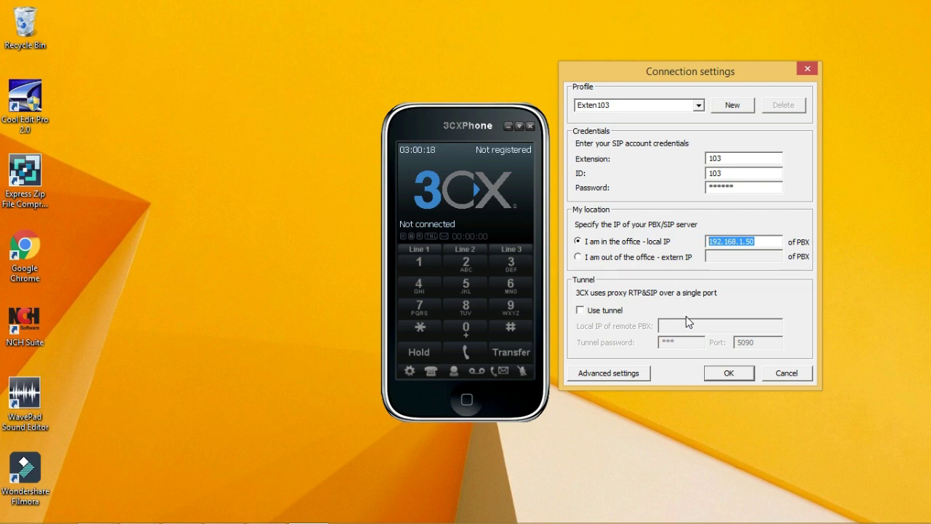
drag(719, 74, 723, 93)
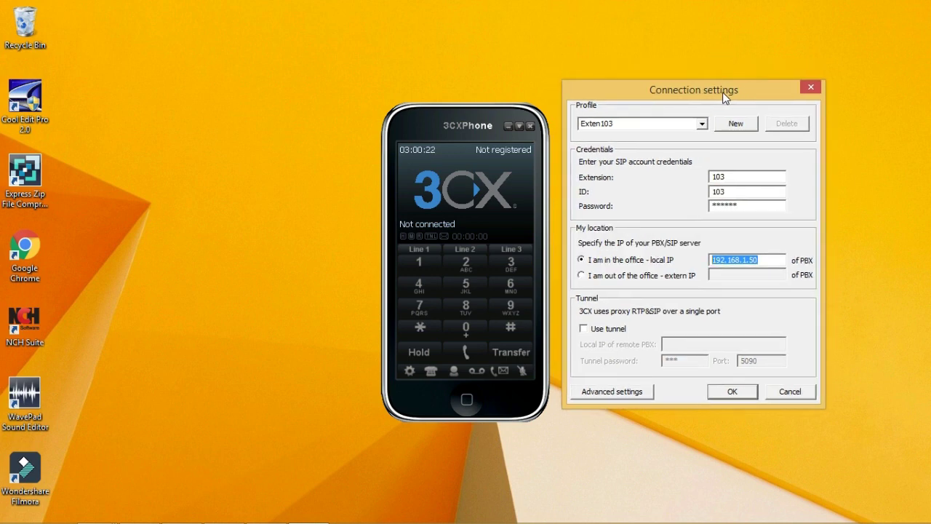
click(636, 394)
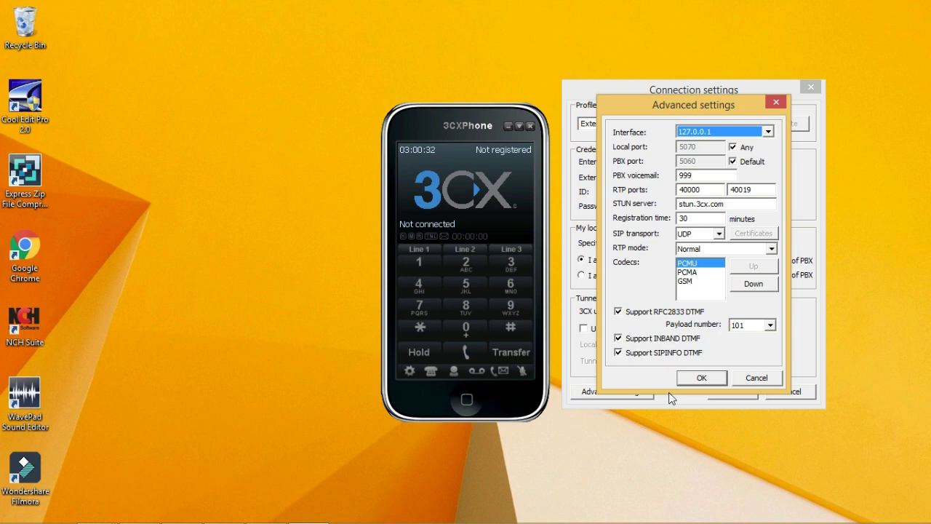
drag(688, 107, 717, 126)
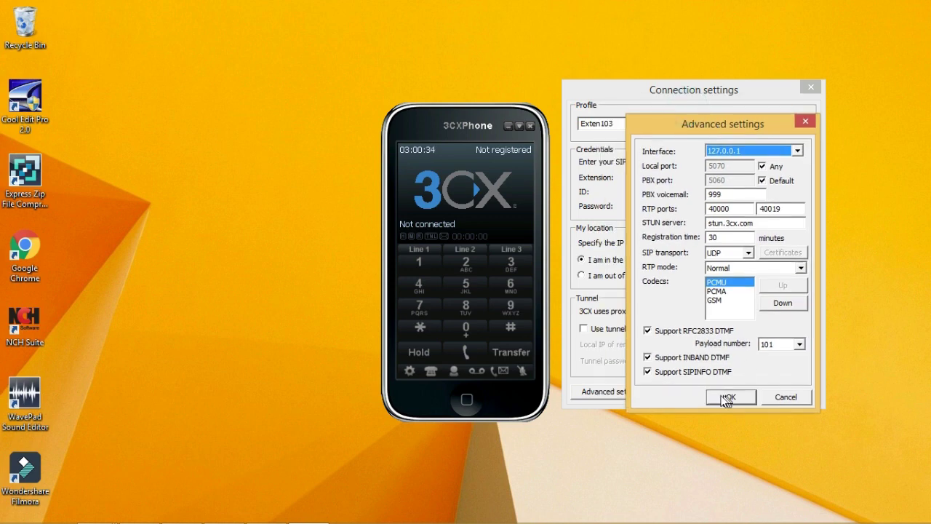
click(784, 397)
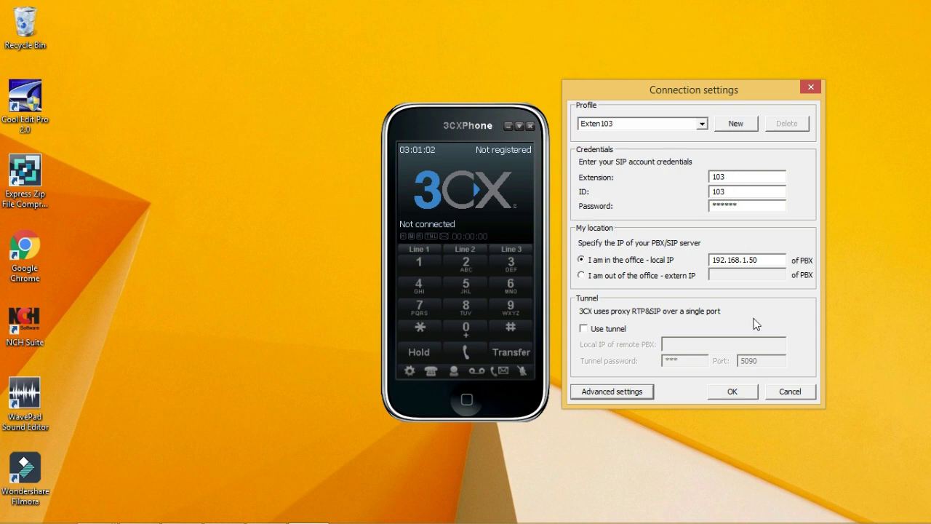
click(750, 397)
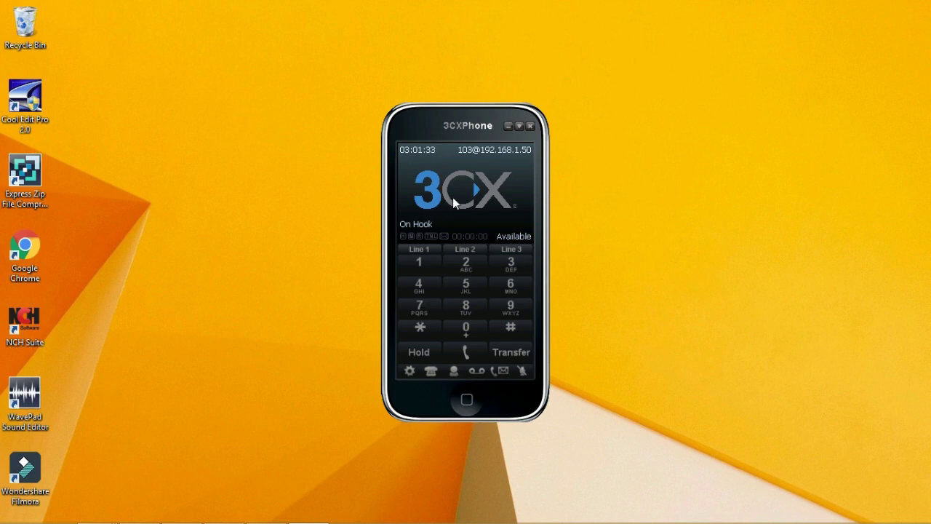
click(452, 197)
click(430, 207)
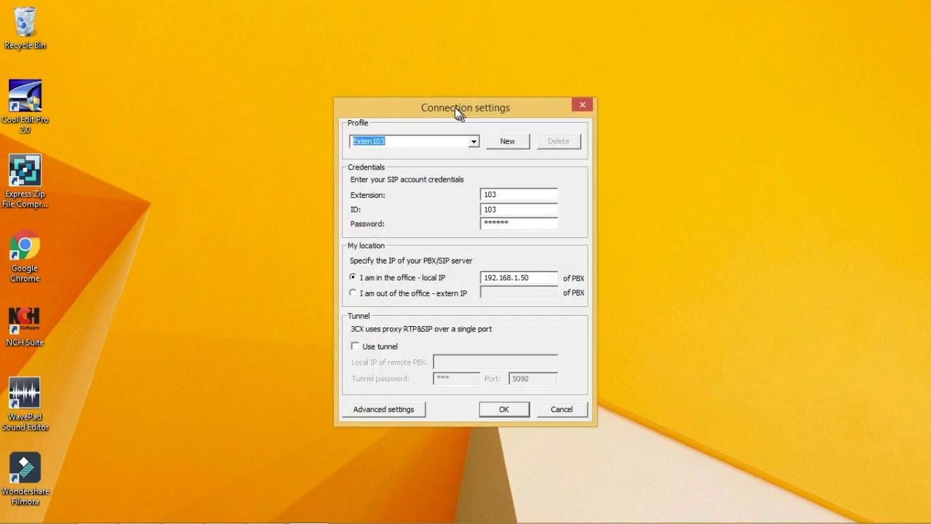
drag(457, 105, 684, 108)
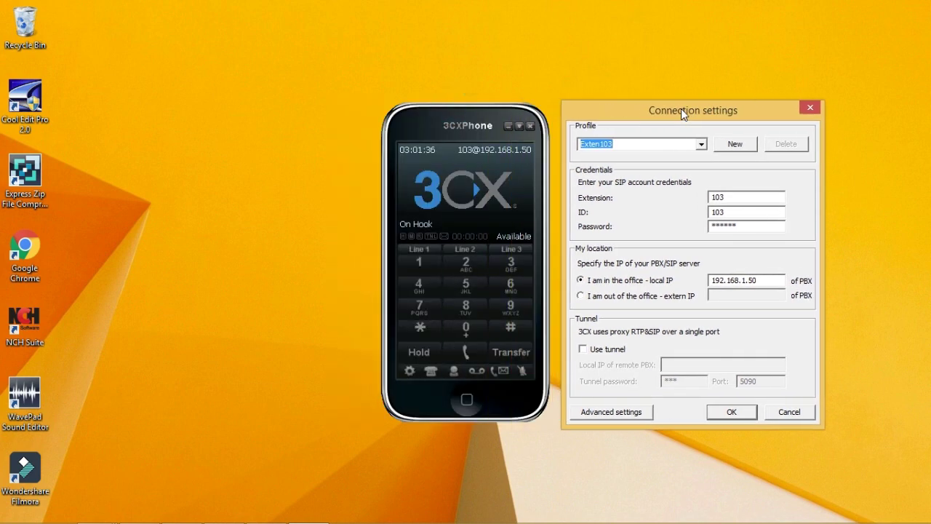
click(743, 228)
key(BackSpace)
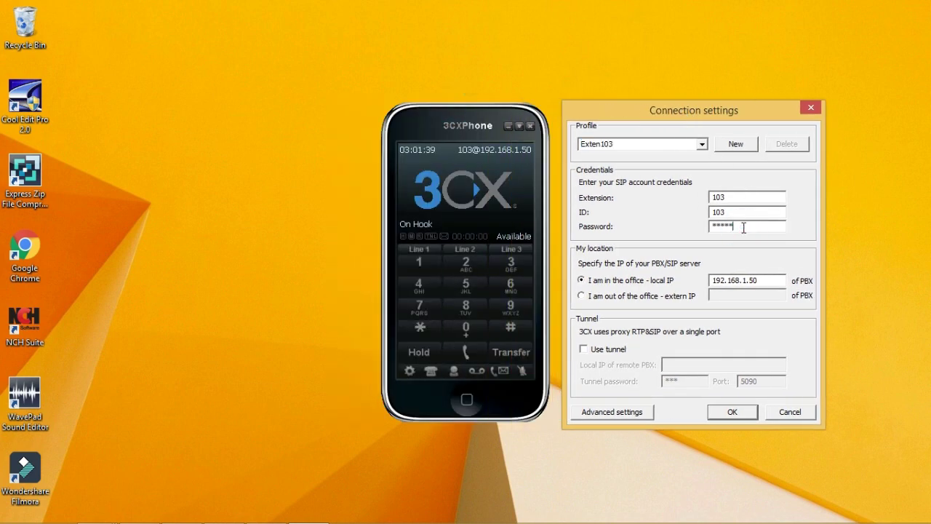
click(718, 412)
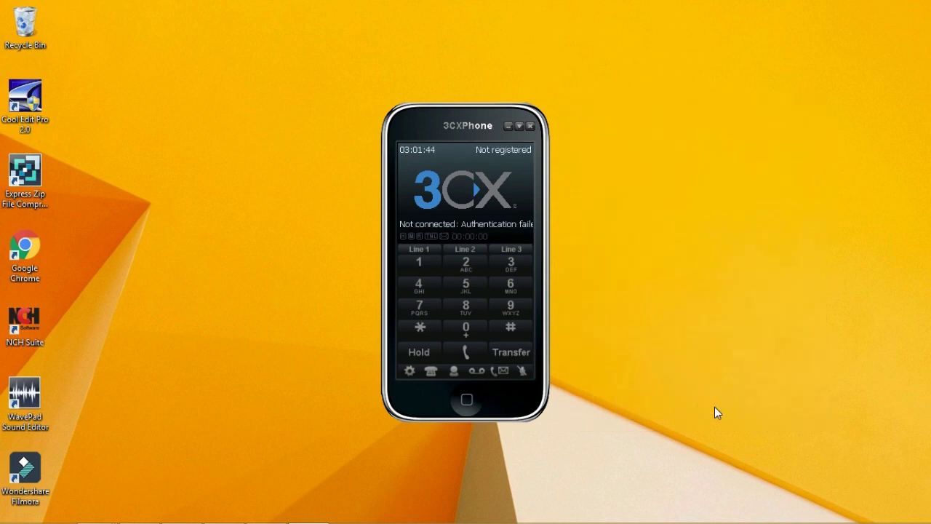
drag(440, 116, 405, 122)
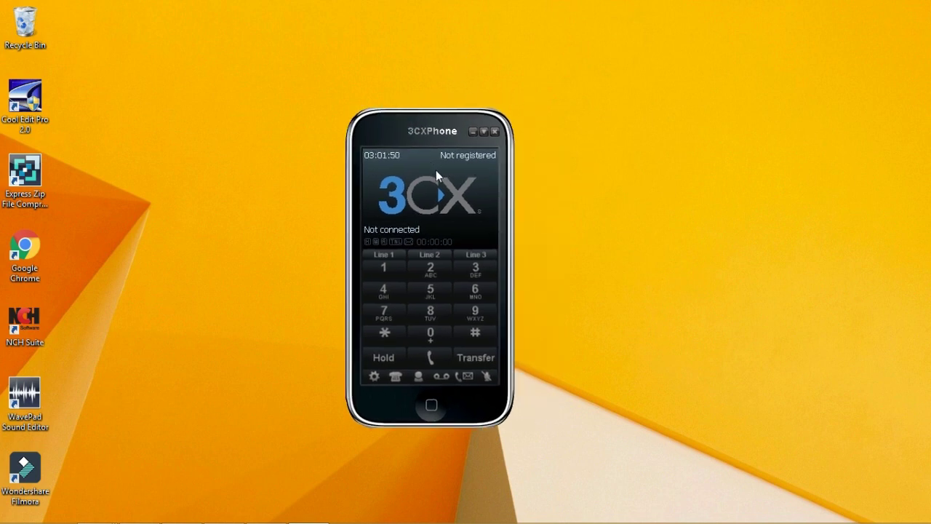
drag(401, 131, 416, 133)
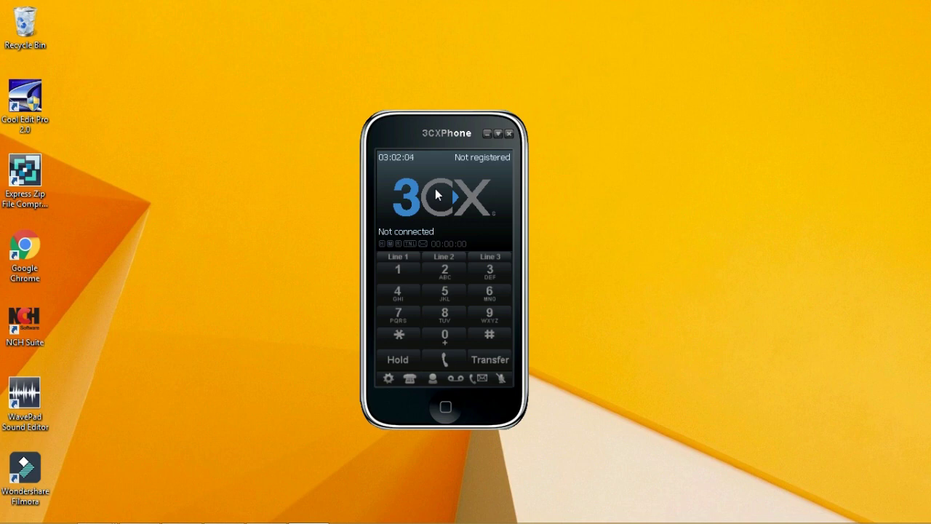
click(437, 194)
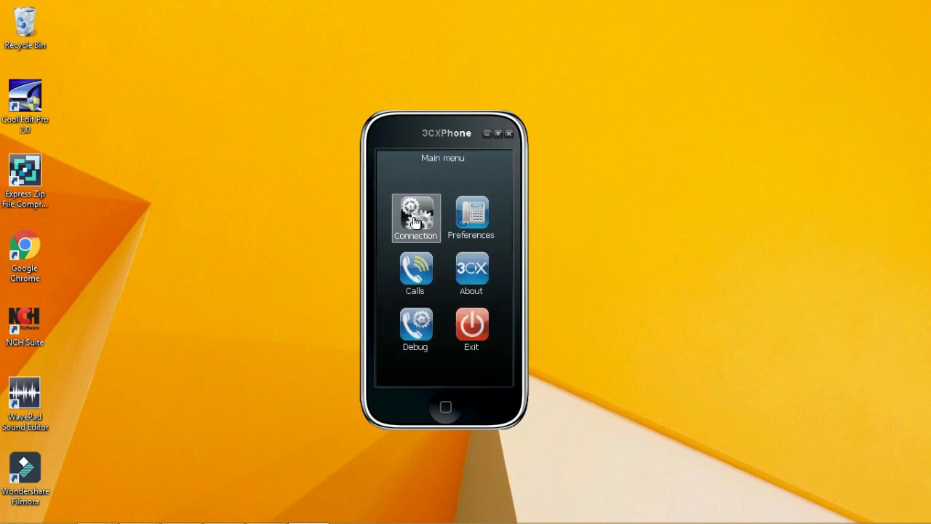
click(415, 222)
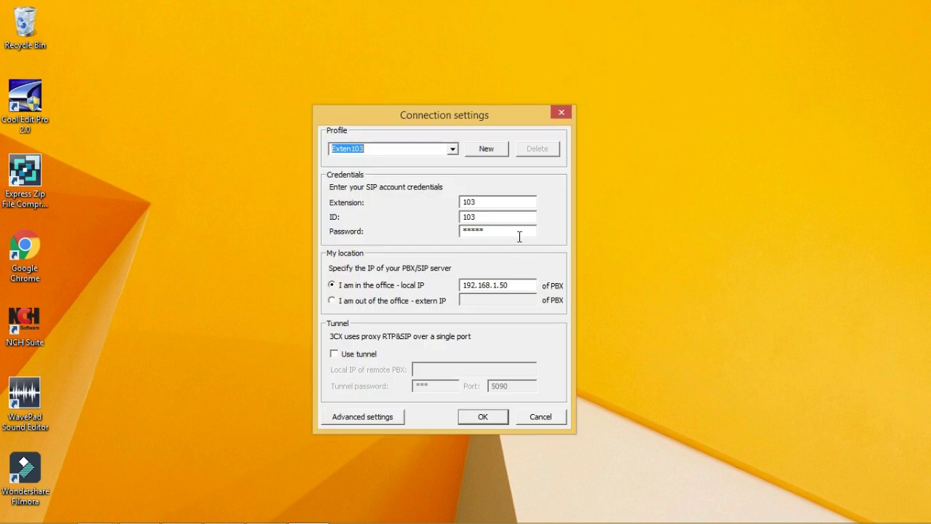
click(516, 229)
text(*)
click(492, 416)
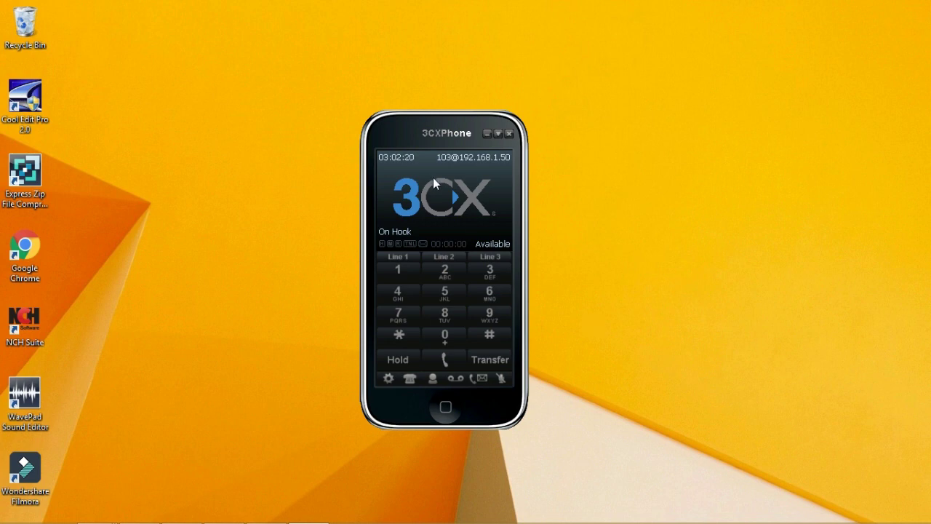
Drag the 3CXPhone window to the upper-right corner of the desktop.
drag(393, 133, 626, 82)
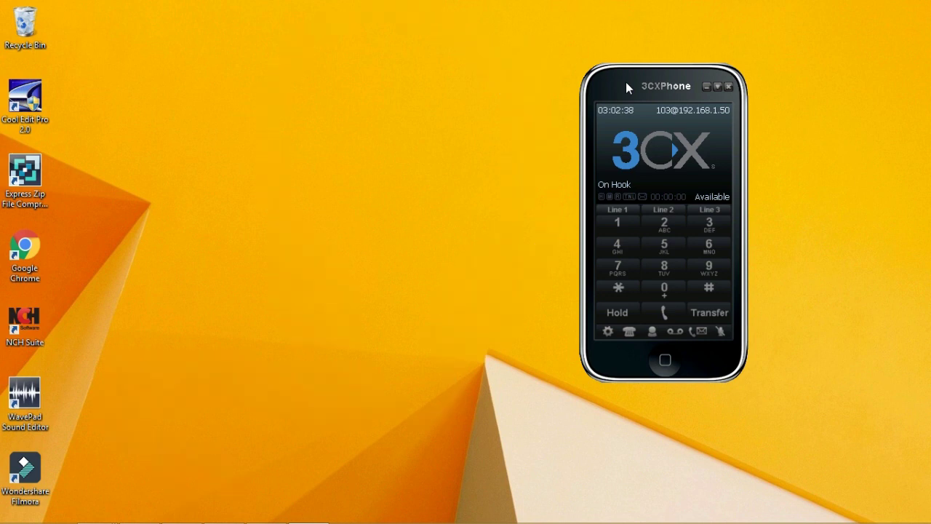
drag(625, 82, 640, 67)
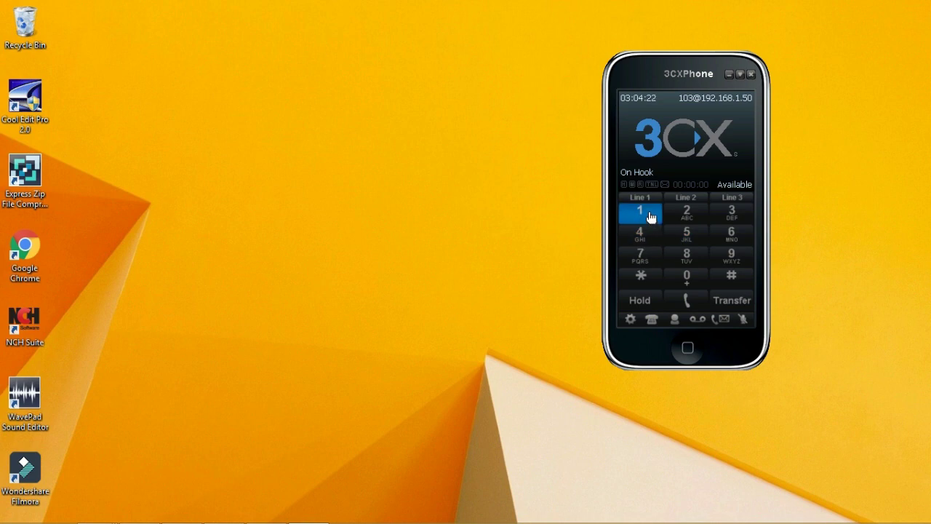
Dial a test number on the keypad, hang up with Esc, type a phone number, then close 3CXPhone.
click(691, 274)
click(690, 255)
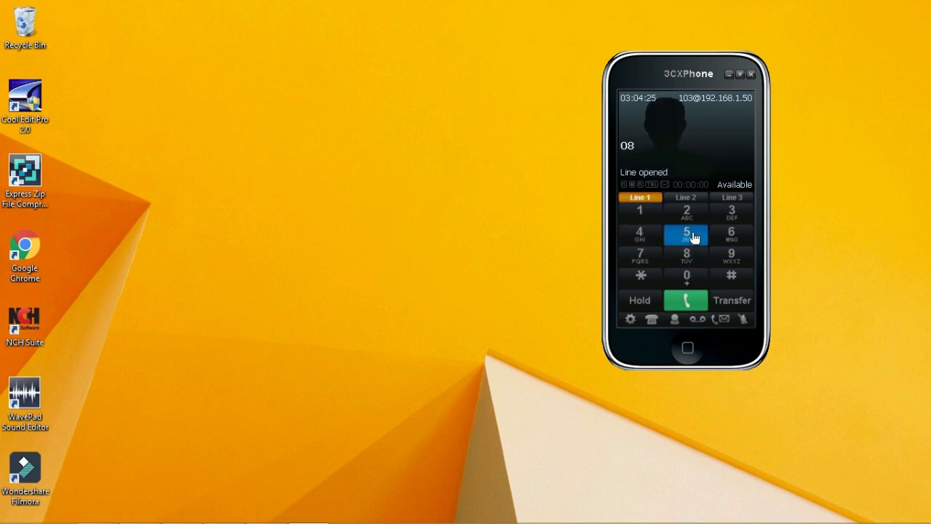
click(692, 236)
key(Escape)
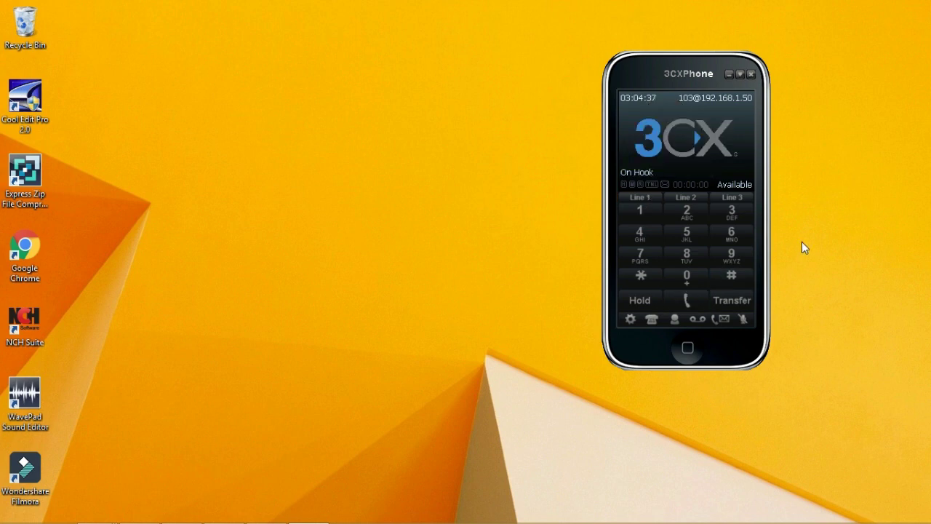
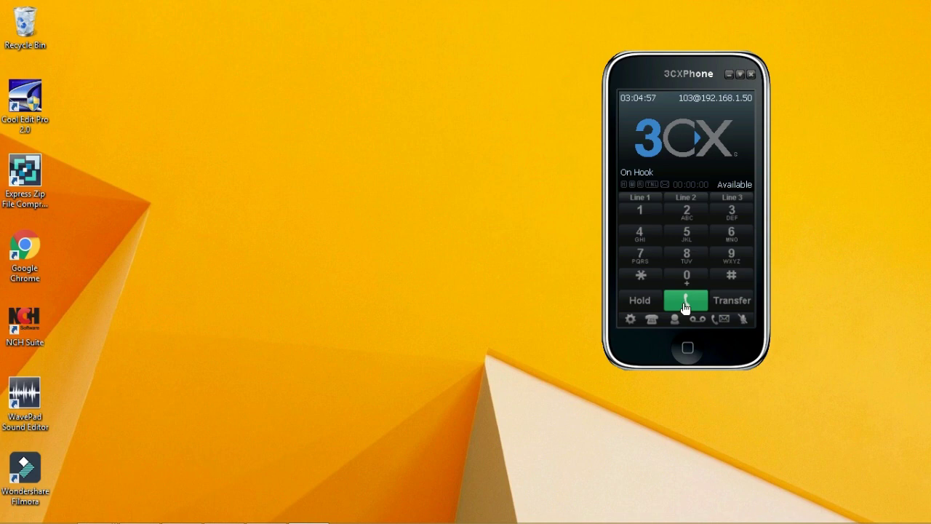
click(751, 74)
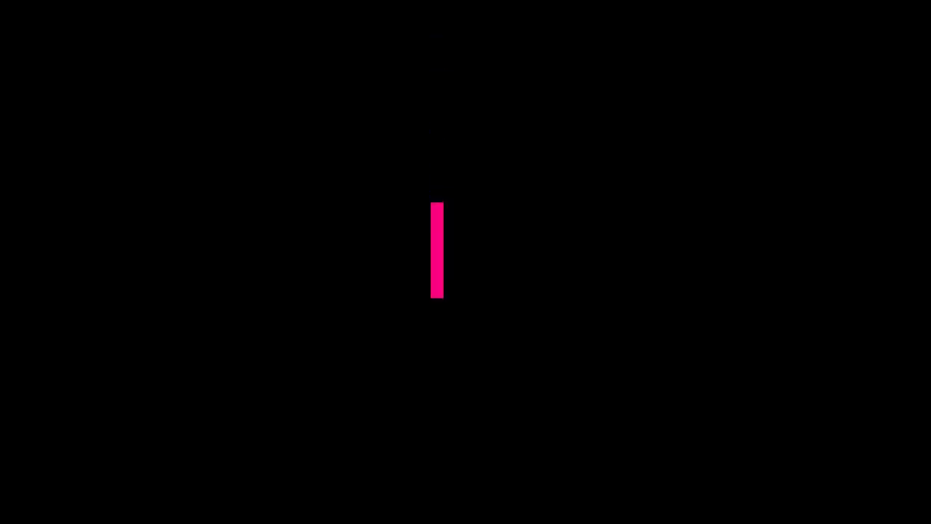